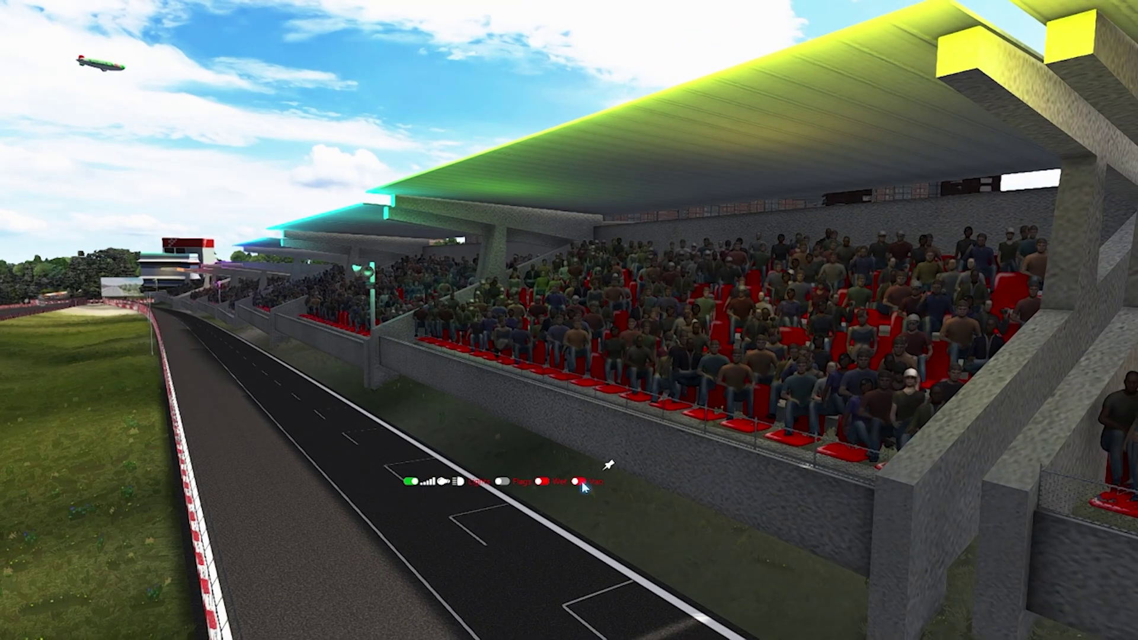
Toggle Vao shading on and off repeatedly to compare, leaving it in the yellow darkened mode.
left_click(582, 483)
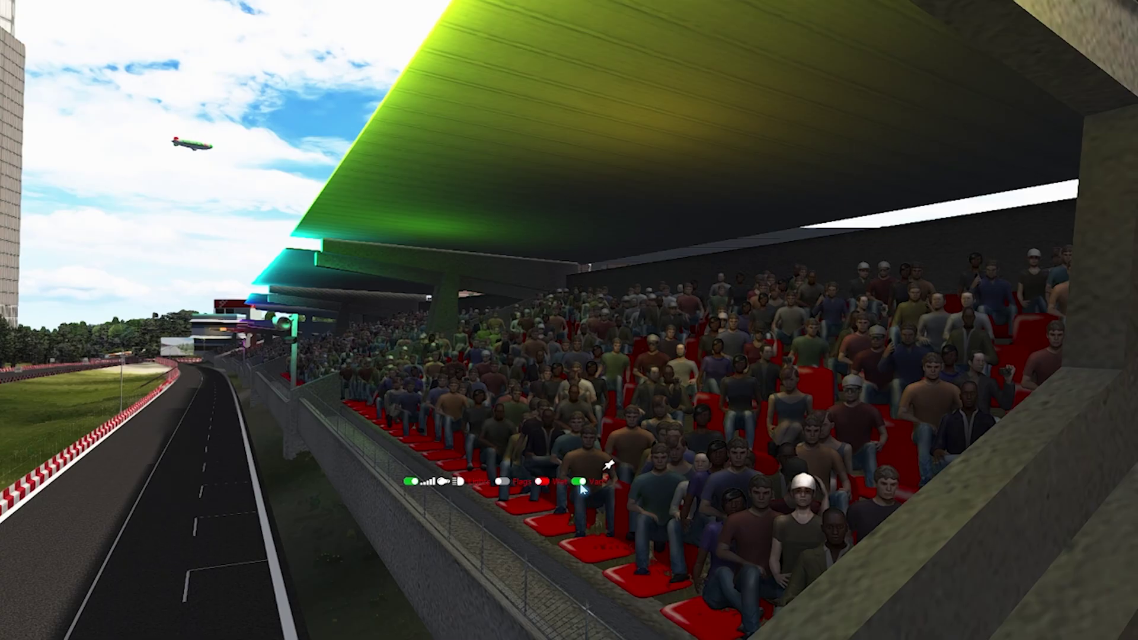
left_click(581, 482)
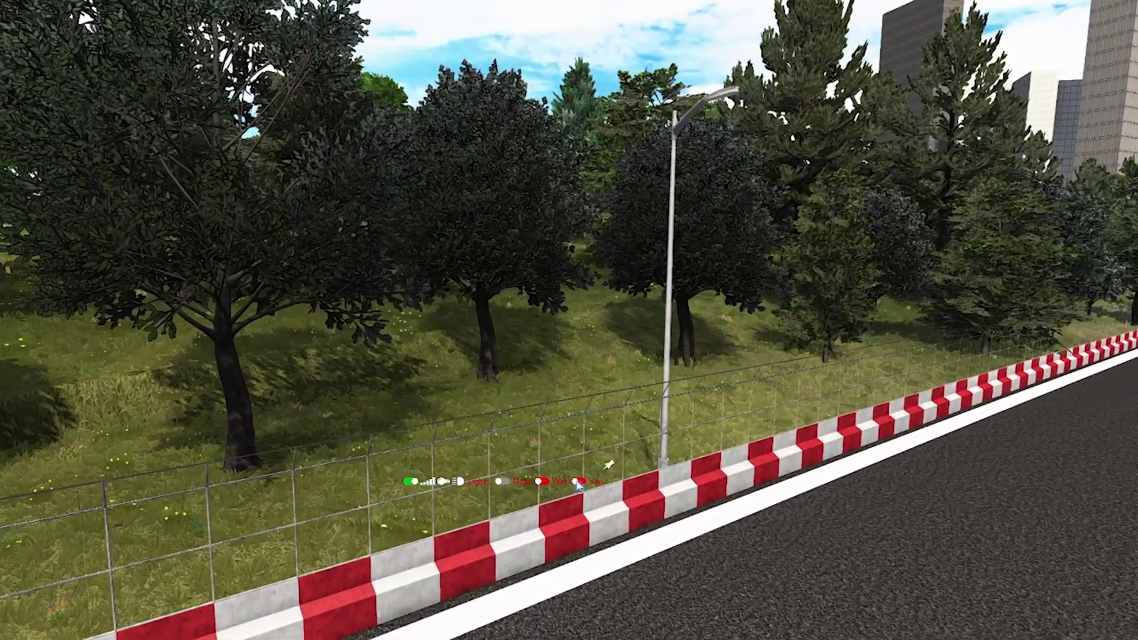
left_click(577, 482)
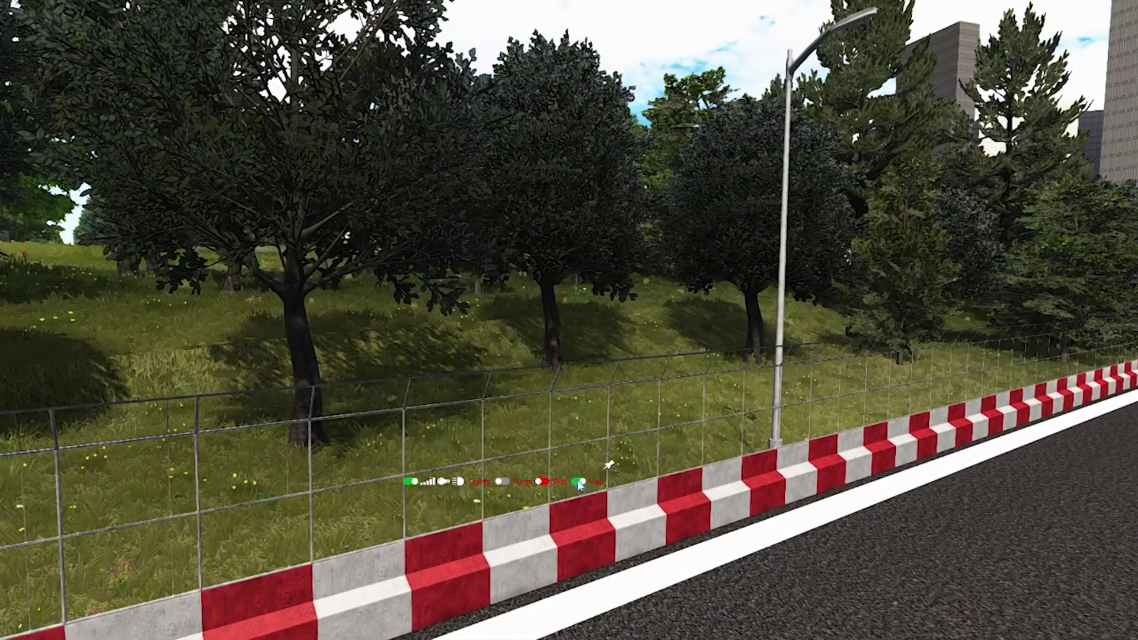
left_click(579, 483)
left_click(579, 483)
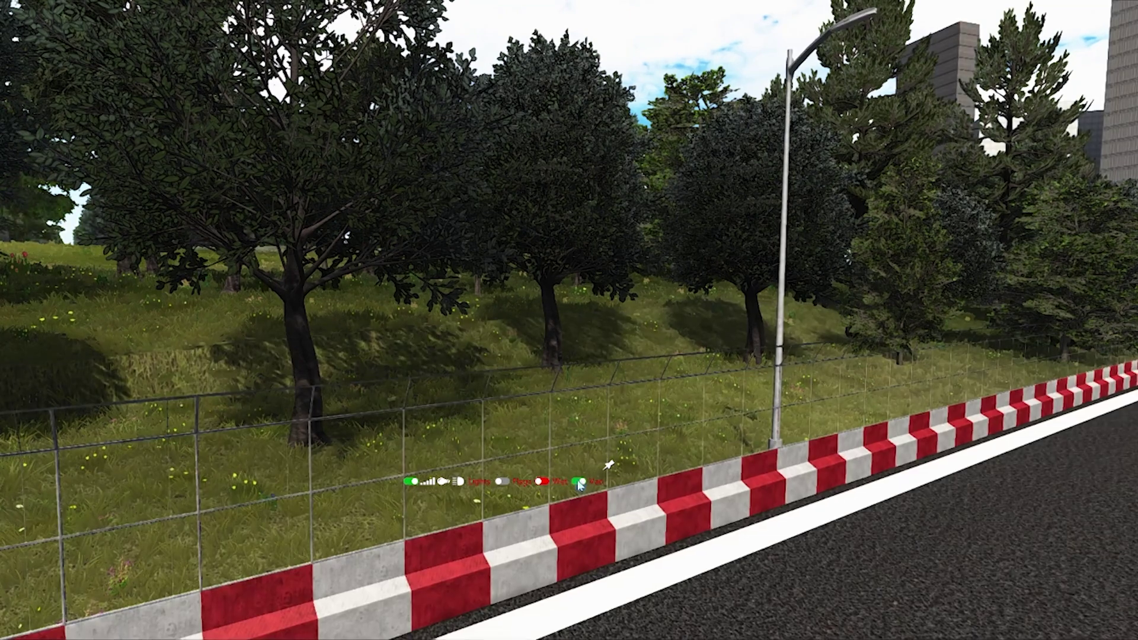
left_click(579, 483)
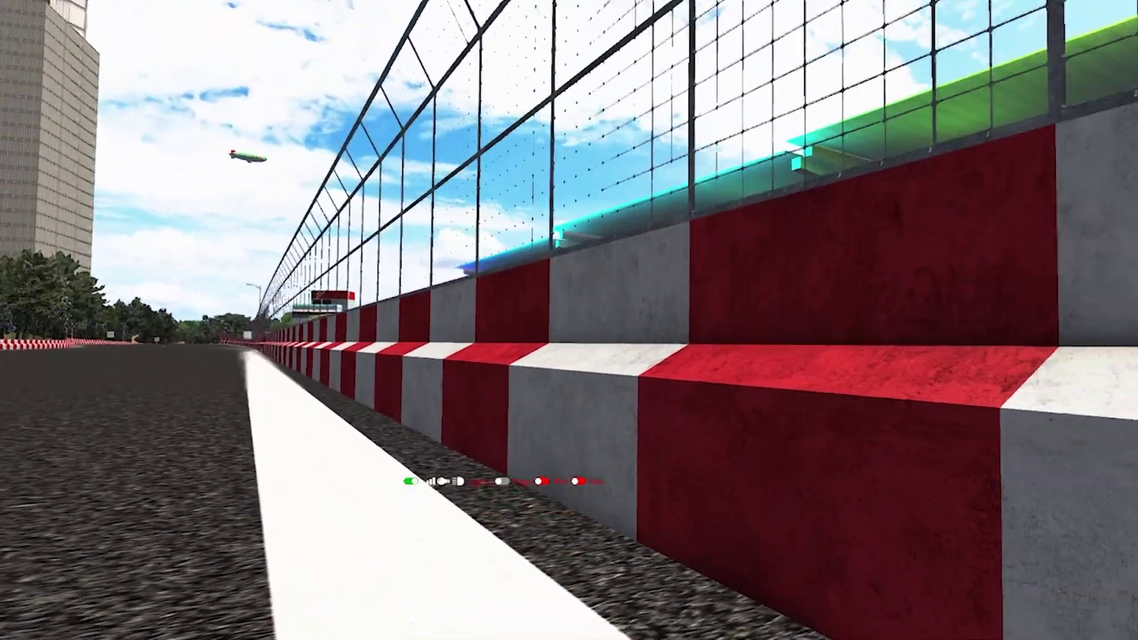
left_click(579, 483)
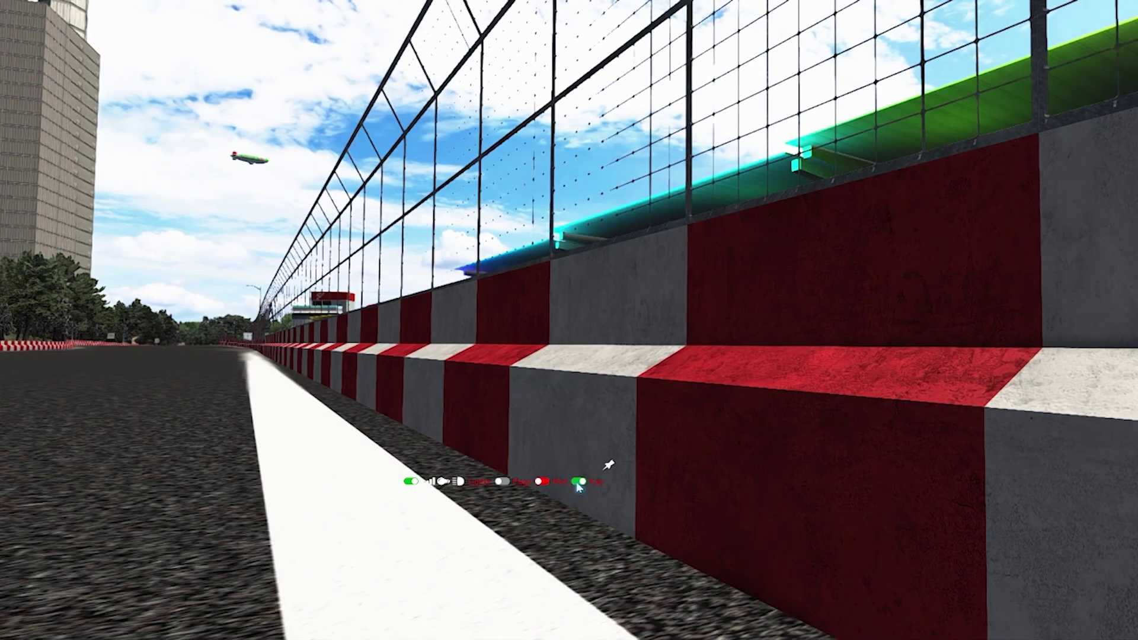
left_click(579, 483)
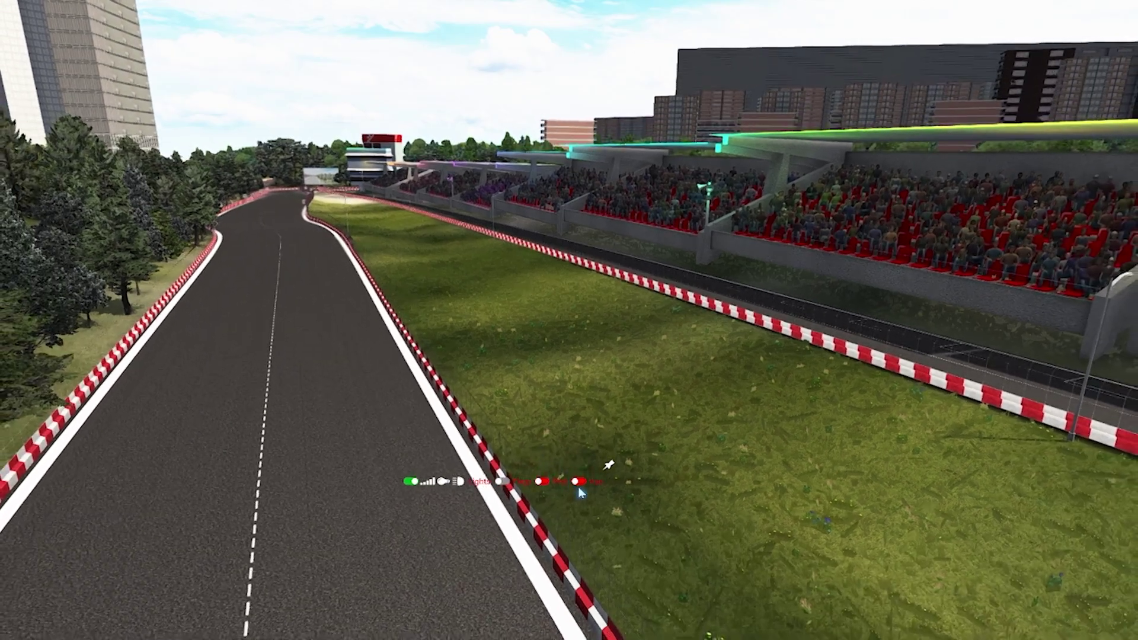
left_click(579, 481)
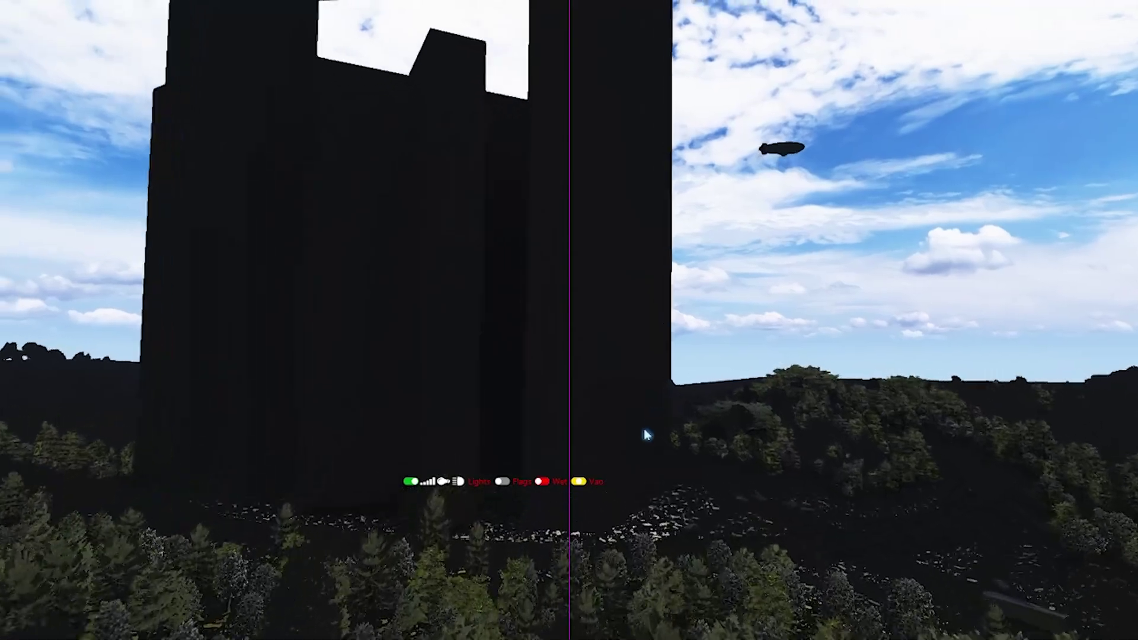
Restore green Vao shading, then toggle it off and on twice to compare the towers.
left_click(579, 483)
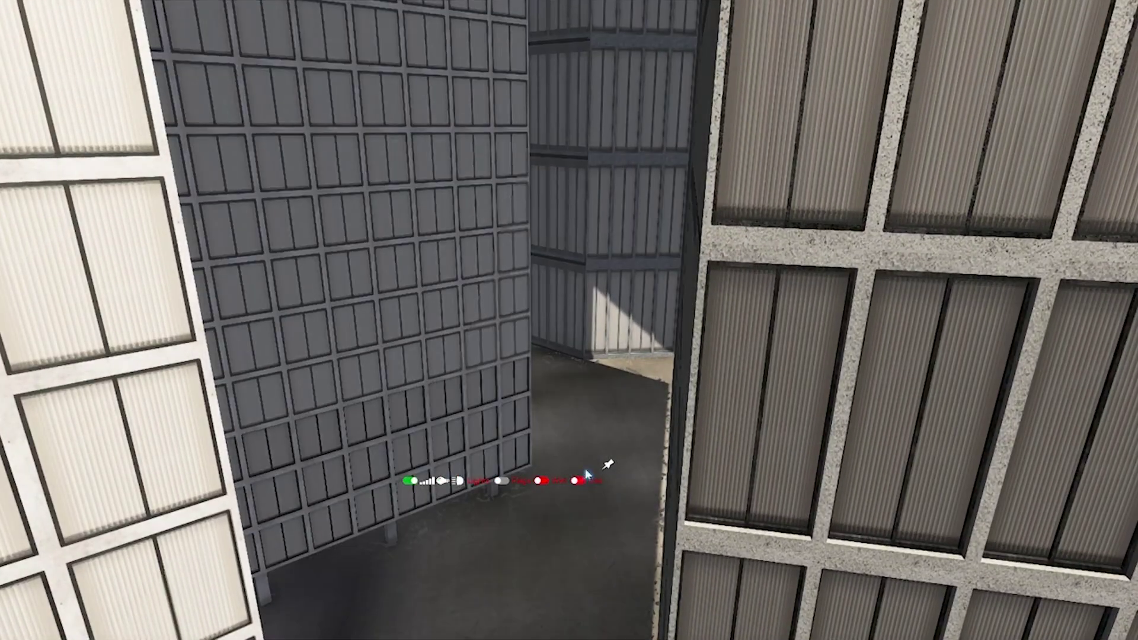
left_click(580, 481)
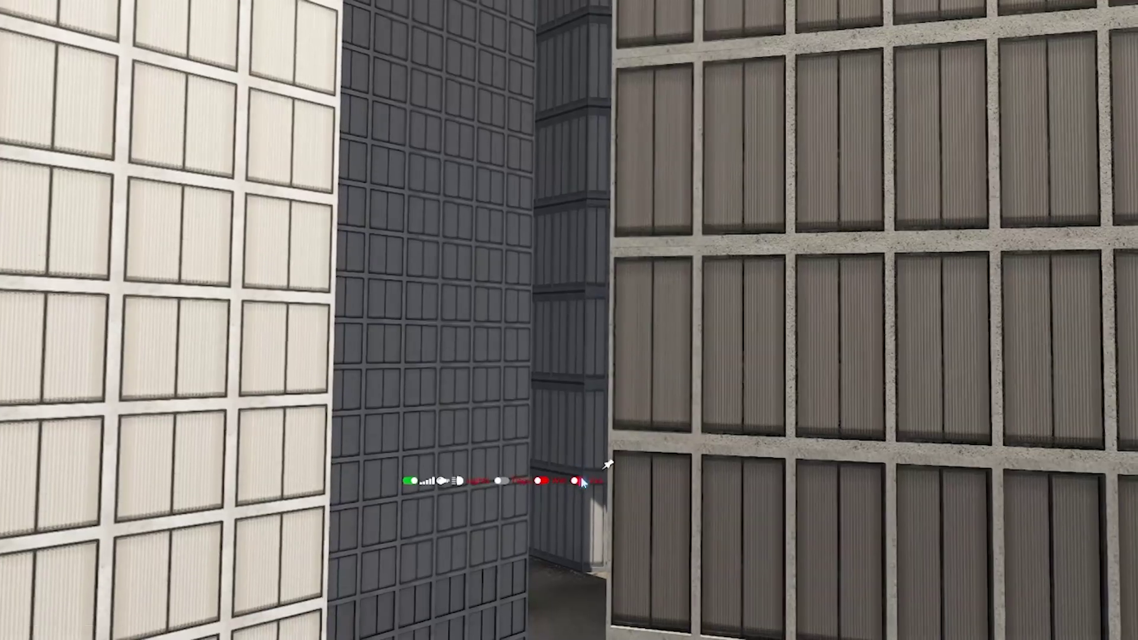
left_click(579, 480)
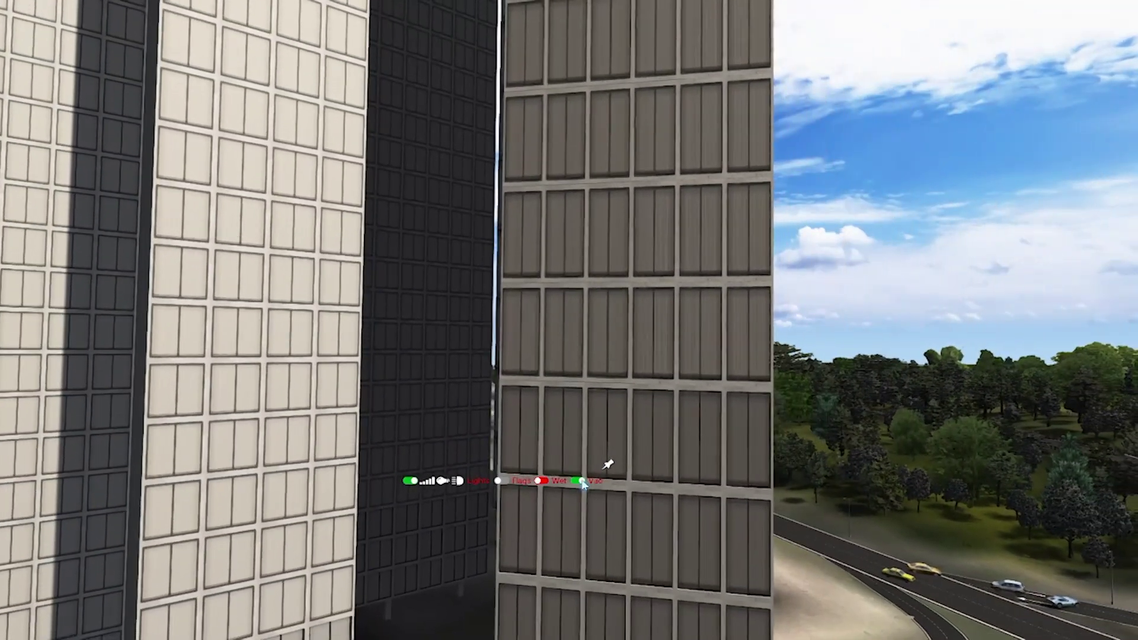
left_click(581, 482)
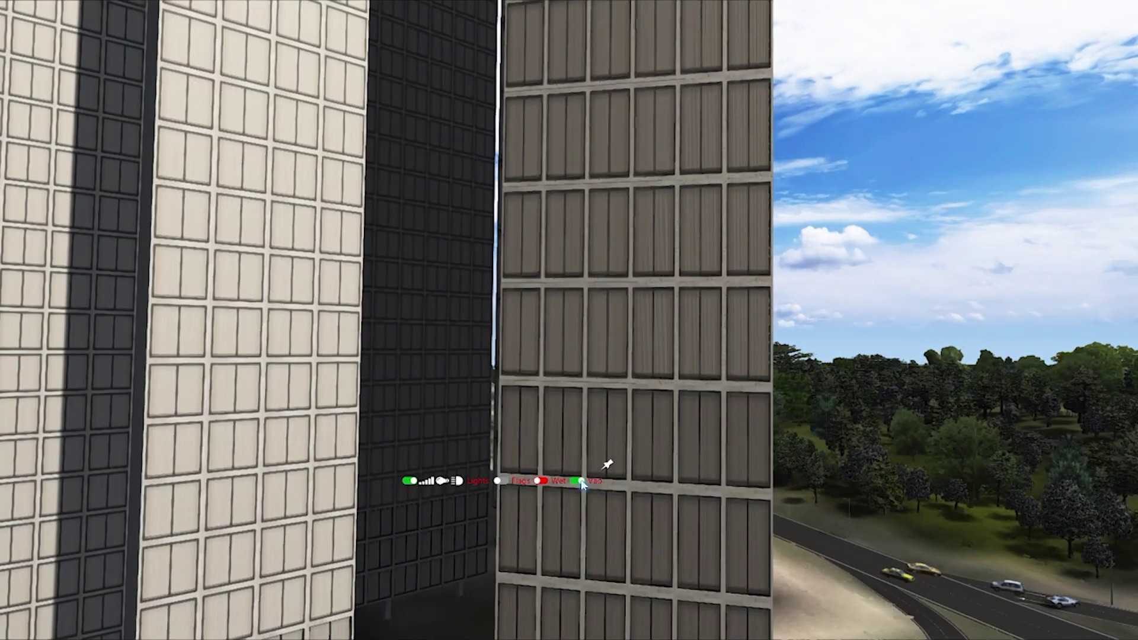
left_click(581, 481)
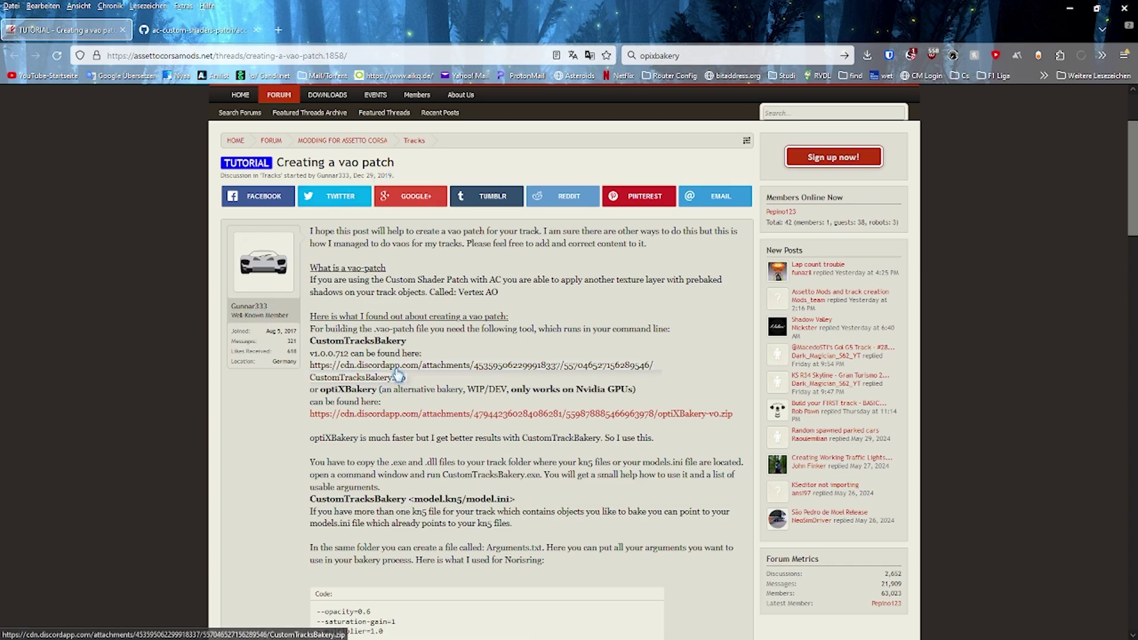
scroll(332, 308, "down", 1)
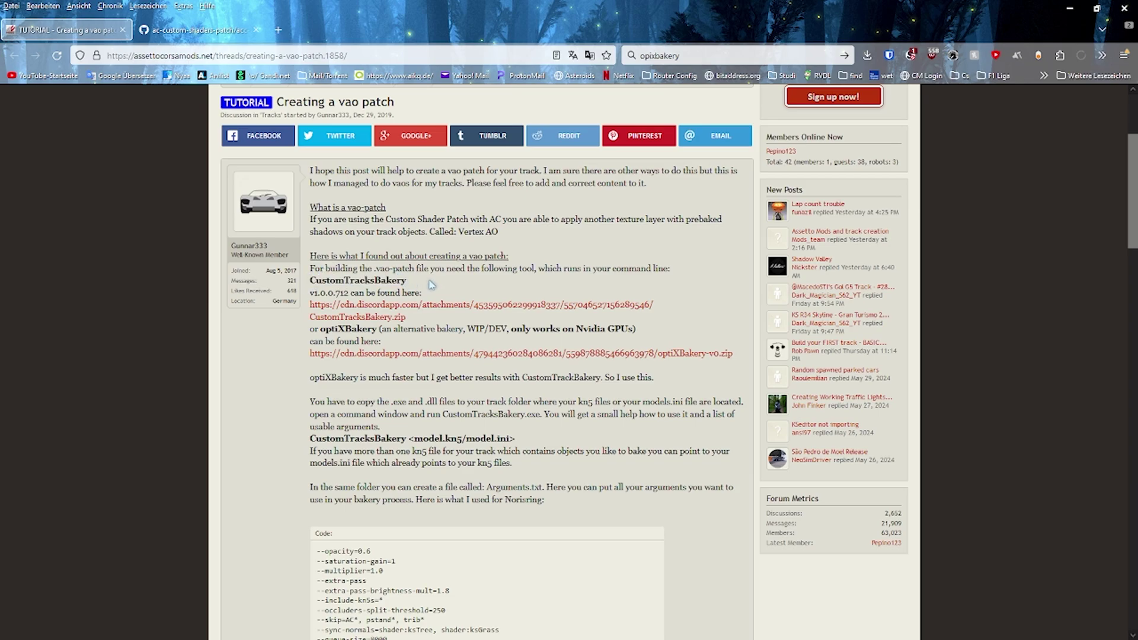
scroll(431, 285, "down", 1)
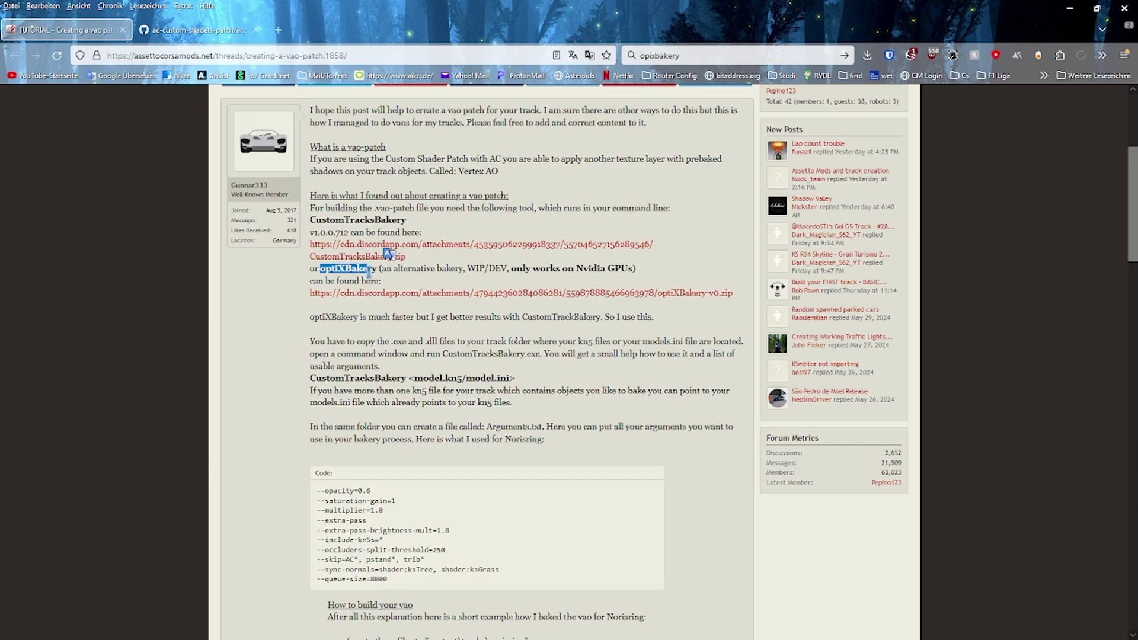
left_click_drag(532, 271, 436, 283)
left_click(579, 283)
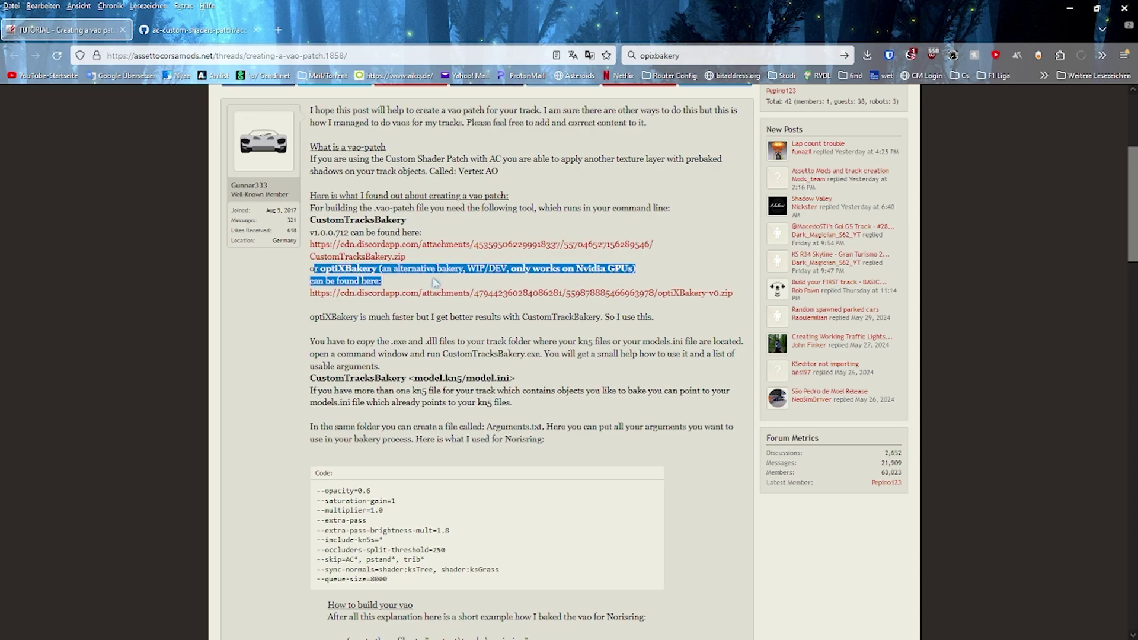
left_click(404, 283)
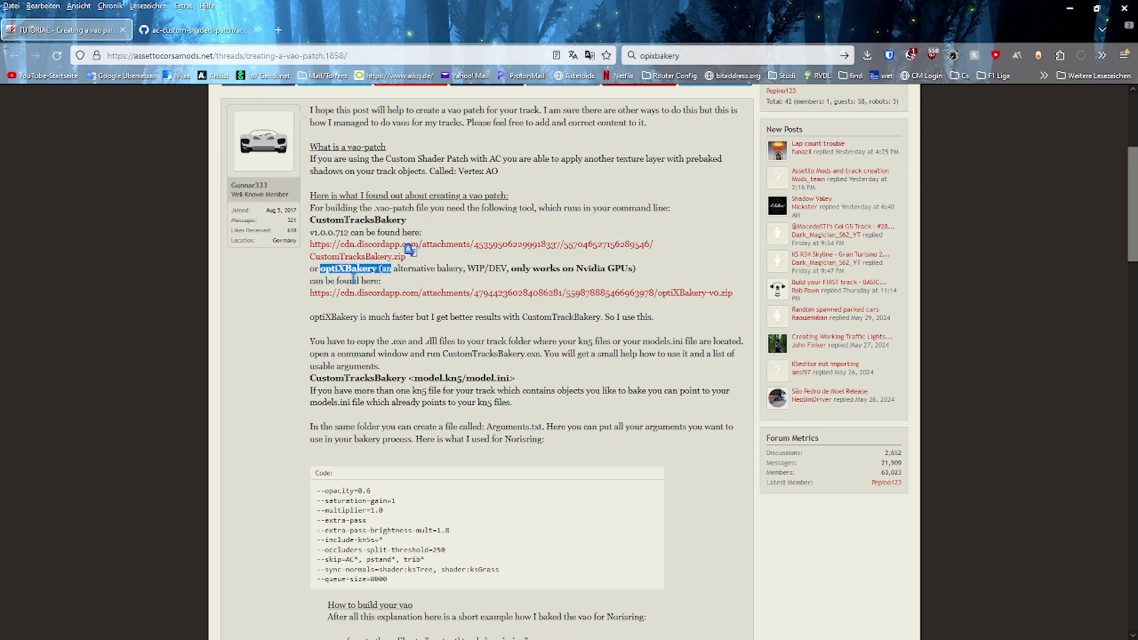
scroll(273, 326, "down", 7)
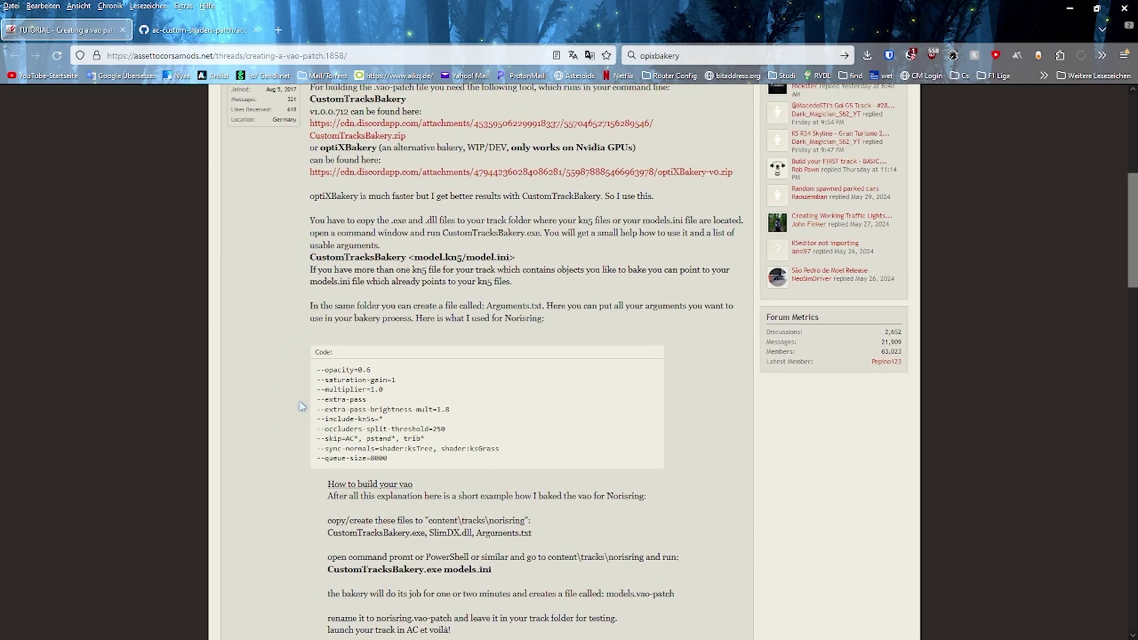
scroll(180, 137, "up", 9)
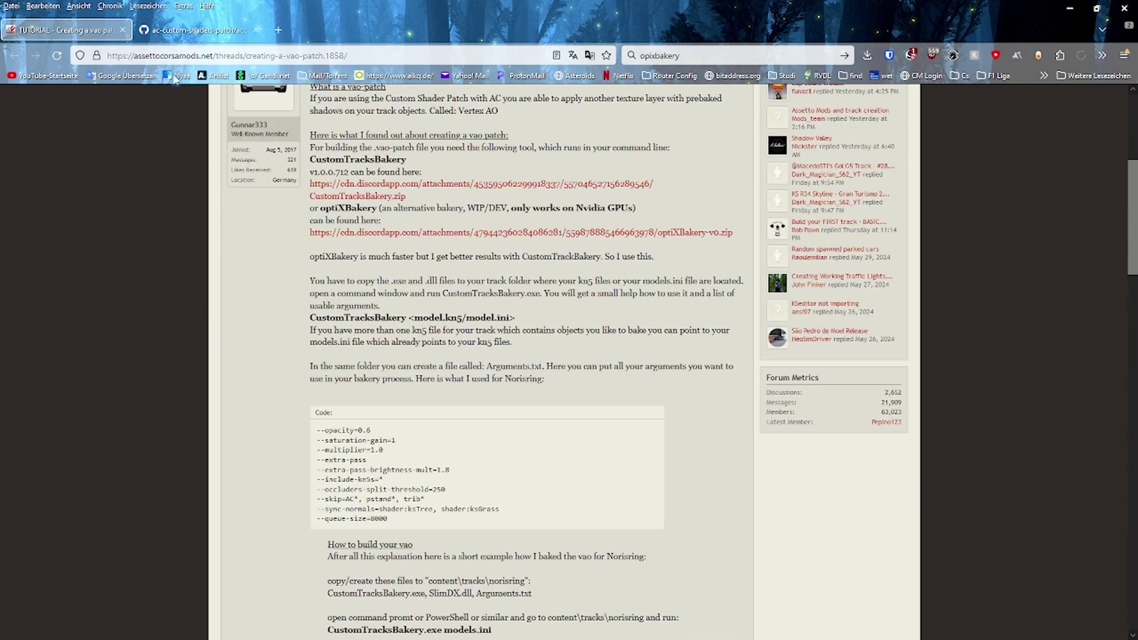
Go to the acc-bakeryoptix GitHub page, skim the README, and open its Releases list.
left_click(196, 32)
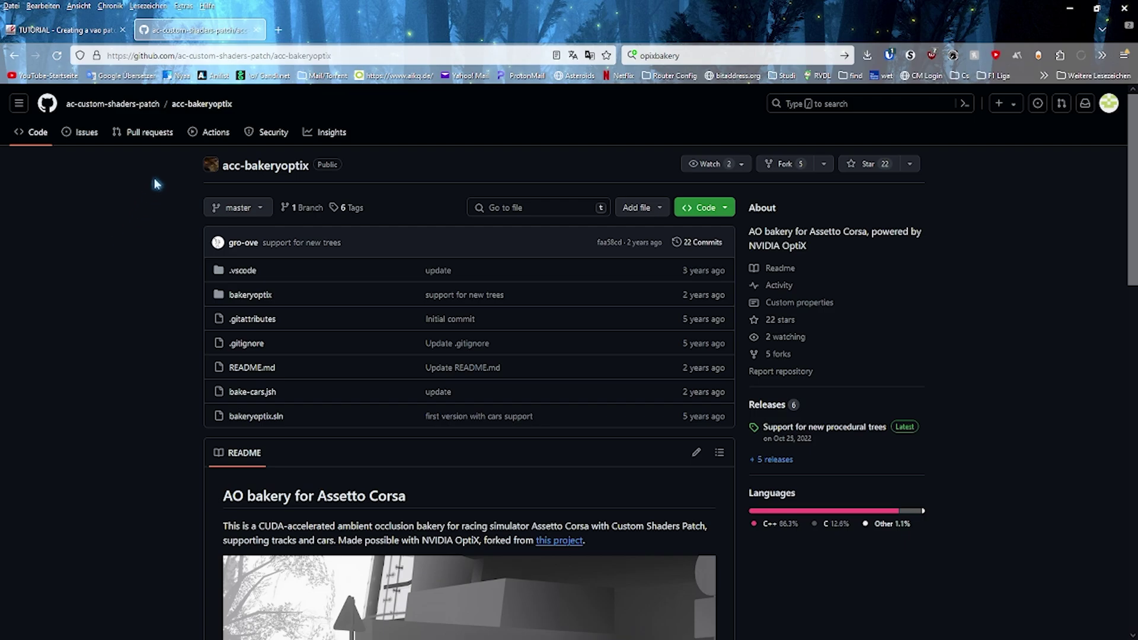
scroll(145, 356, "down", 18)
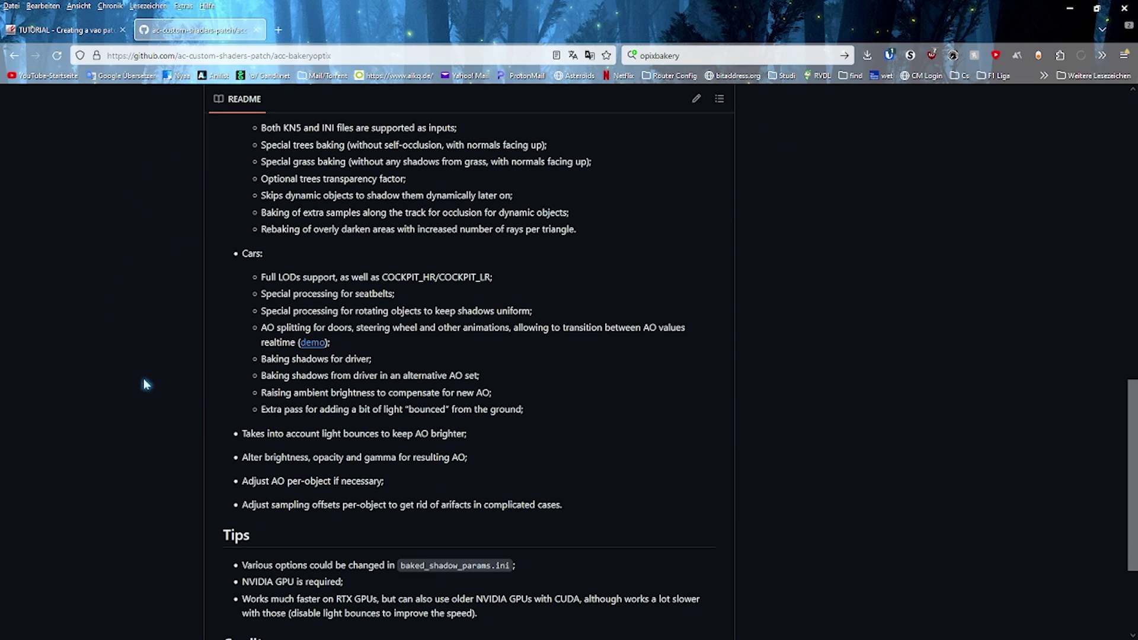
scroll(140, 386, "up", 18)
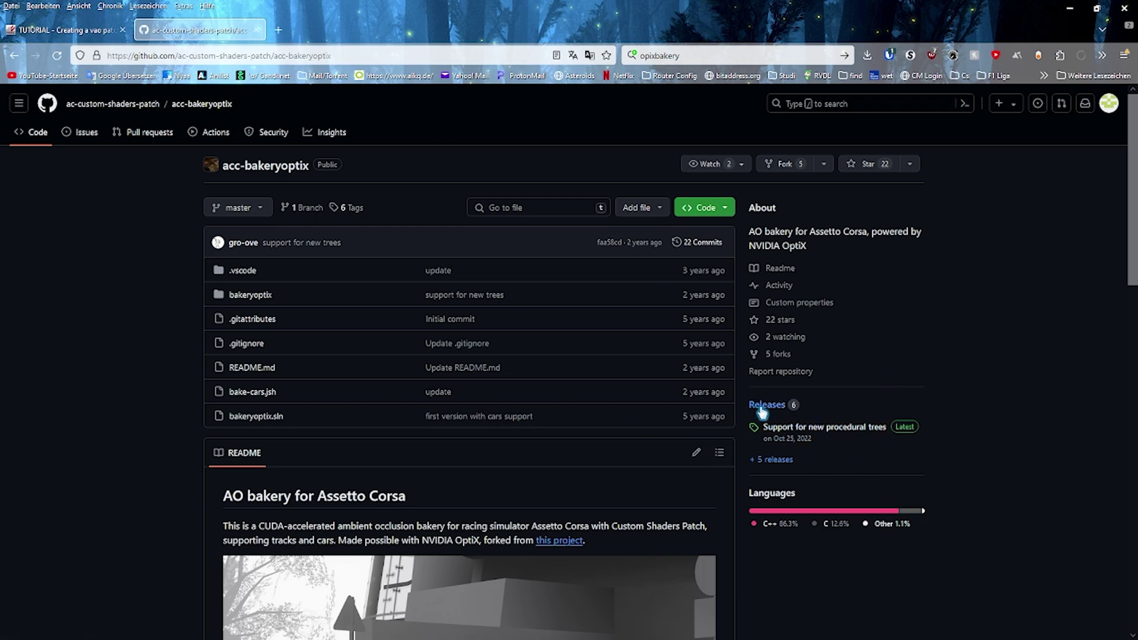
left_click(766, 406)
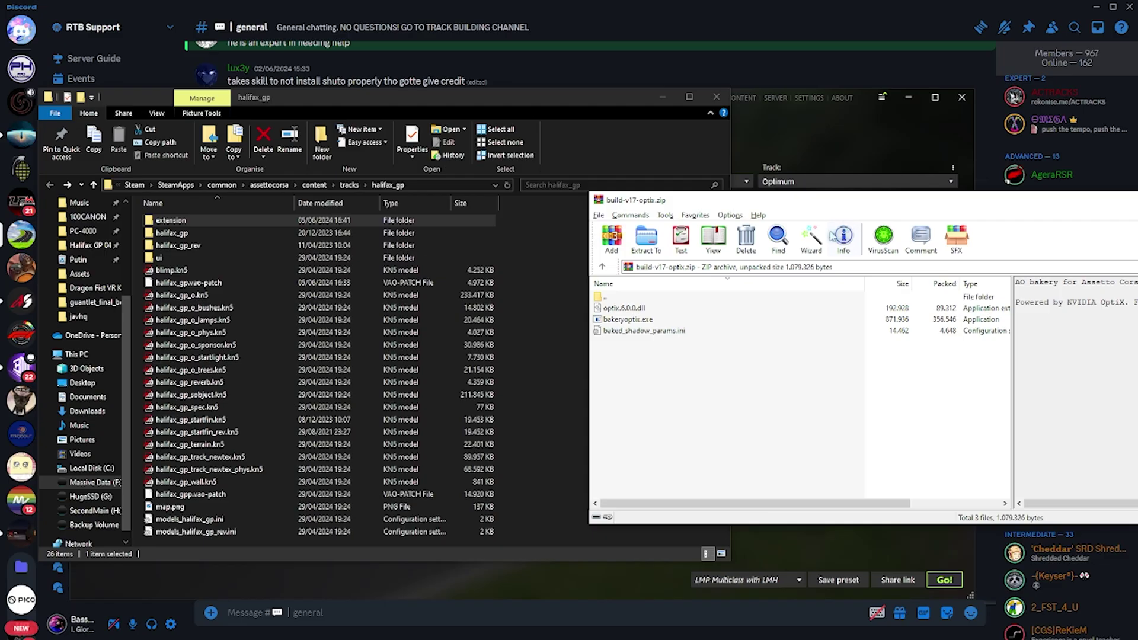
Arrange the WinRAR archive window beside the halifax_gp folder so both listings show.
left_click(550, 274)
left_click(859, 379)
left_click_drag(742, 203, 753, 203)
left_click_drag(663, 203, 801, 208)
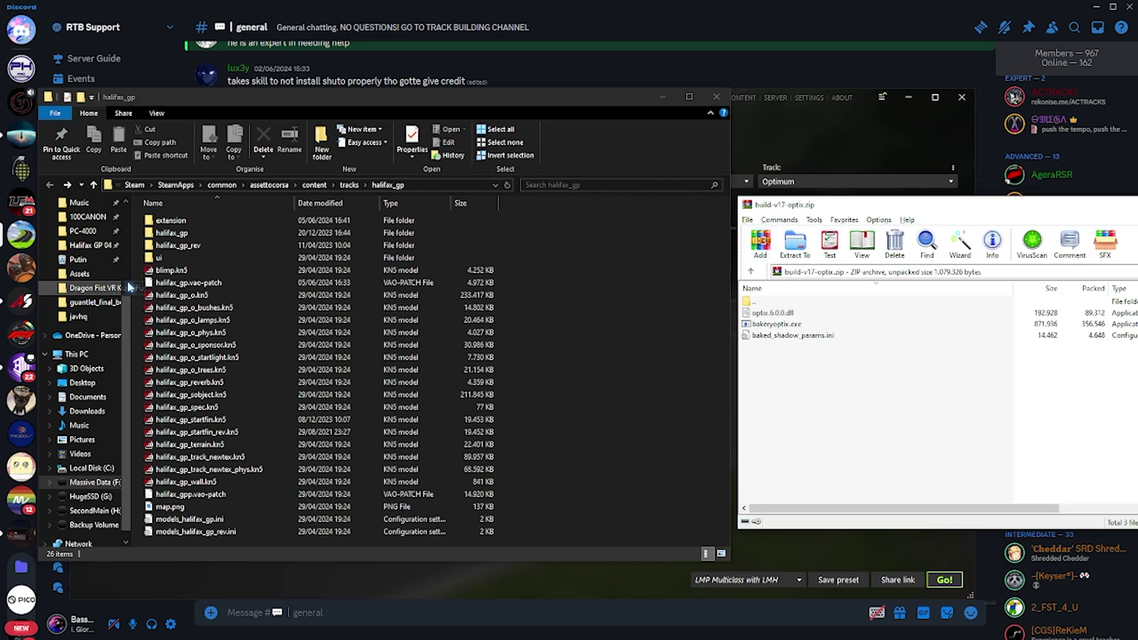
Rename halifax_gp.vao-patch with added 'ppppppp' and copy the three Bakeryoptix files into the folder.
left_click(235, 286)
left_click(188, 283)
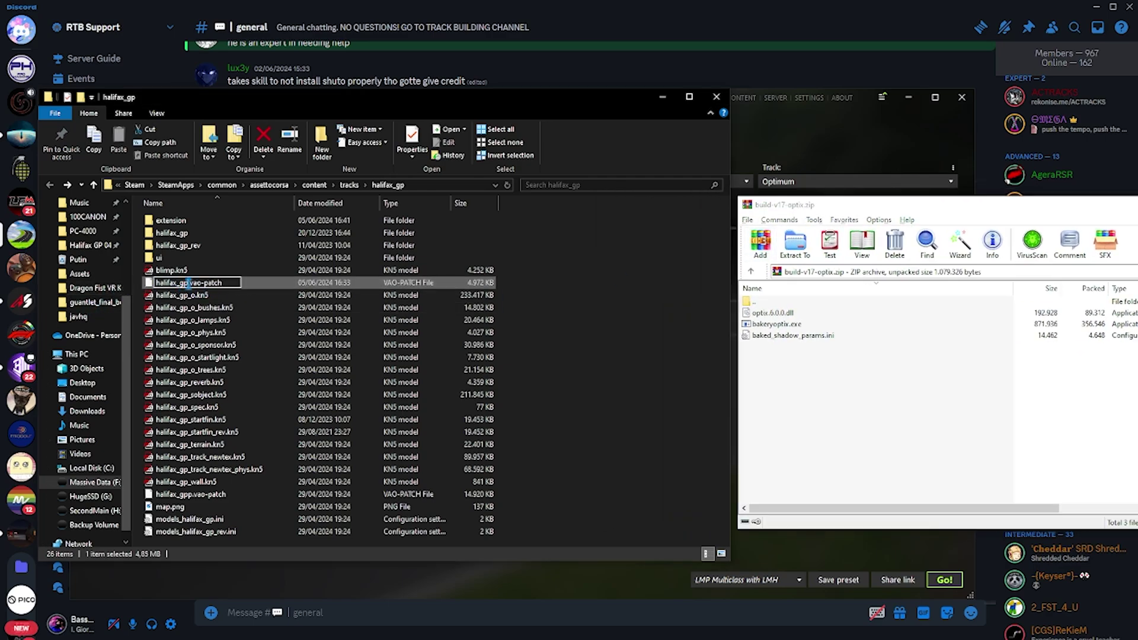
type("ppppppppp")
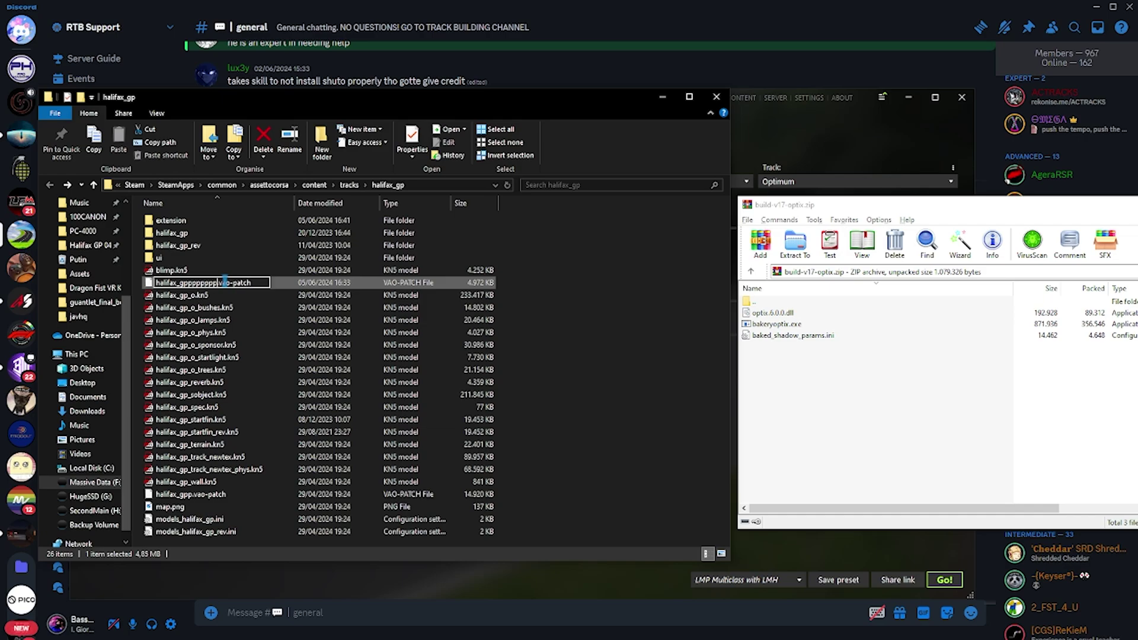
key("Return")
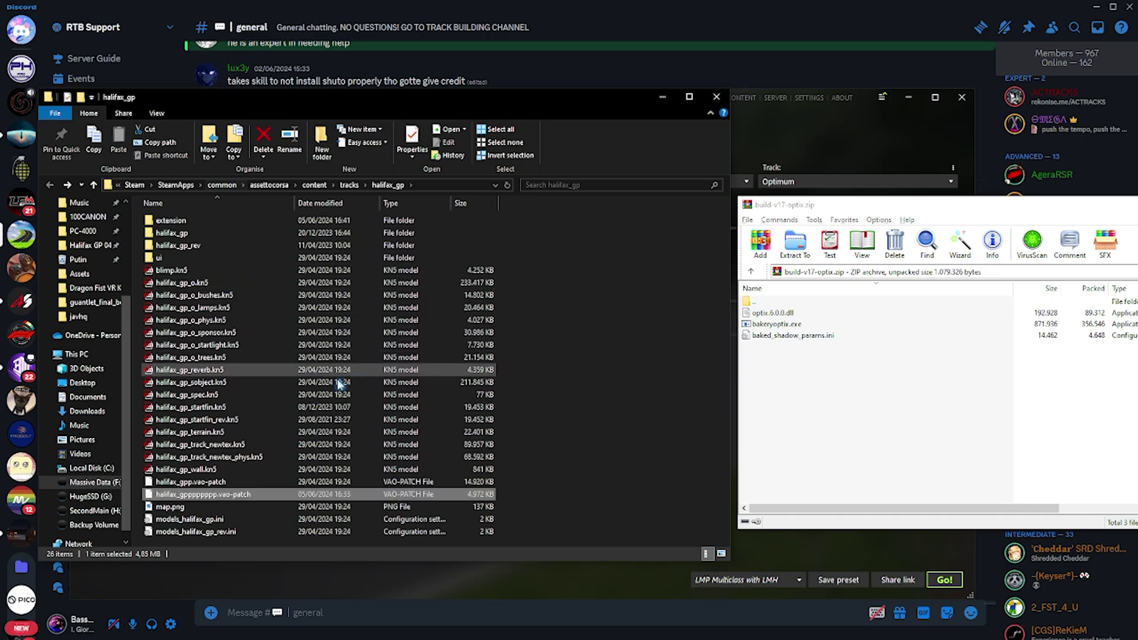
left_click_drag(795, 374, 627, 352)
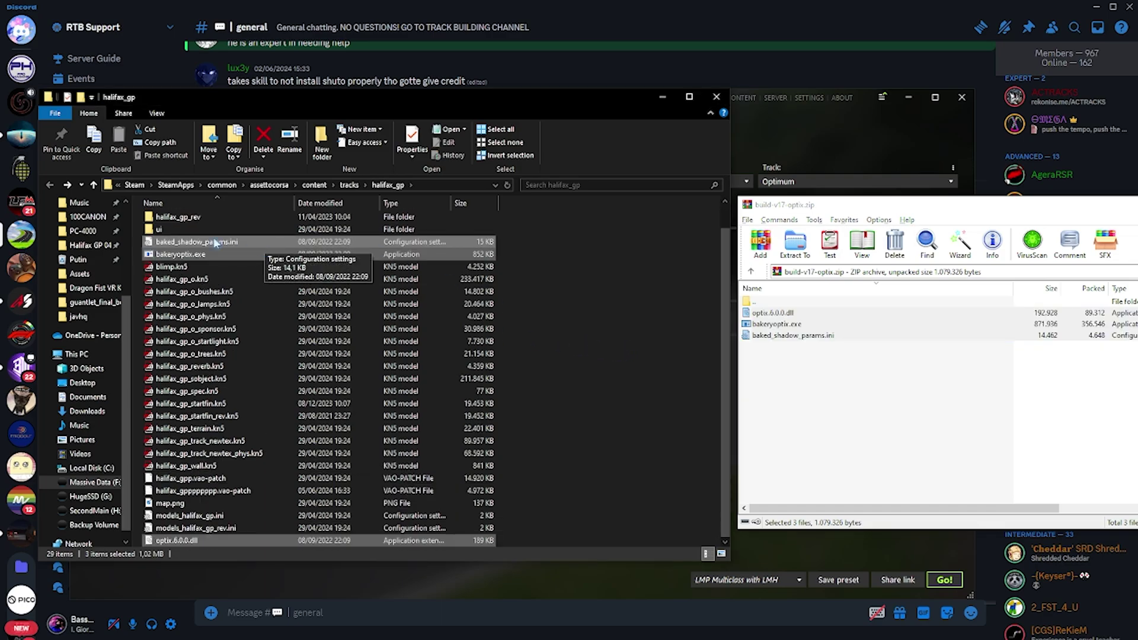
left_click(212, 244)
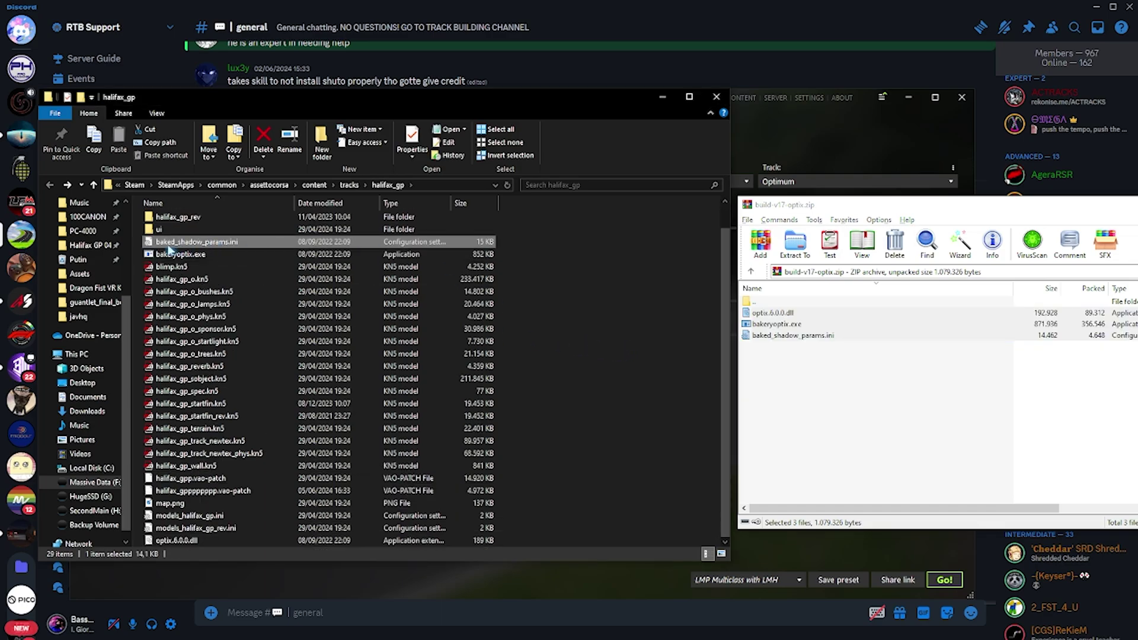
Open baked_shadow_params.ini in Notepad and change MODE from AUTO to TRACK.
double_click(228, 248)
double_click(269, 135)
type("t")
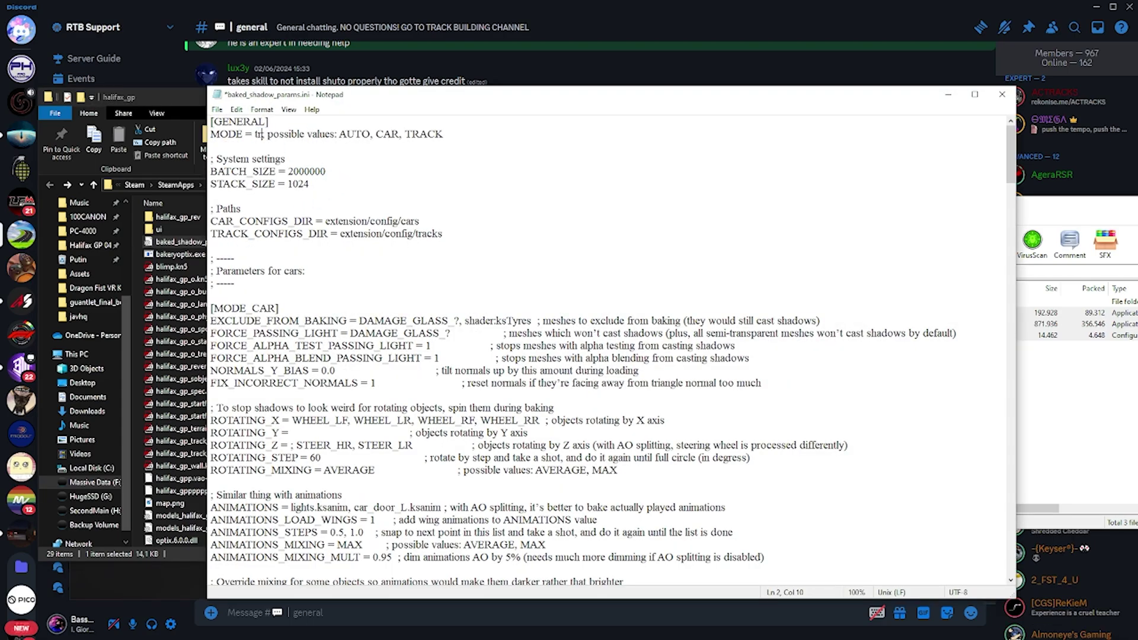
type("RACK ;")
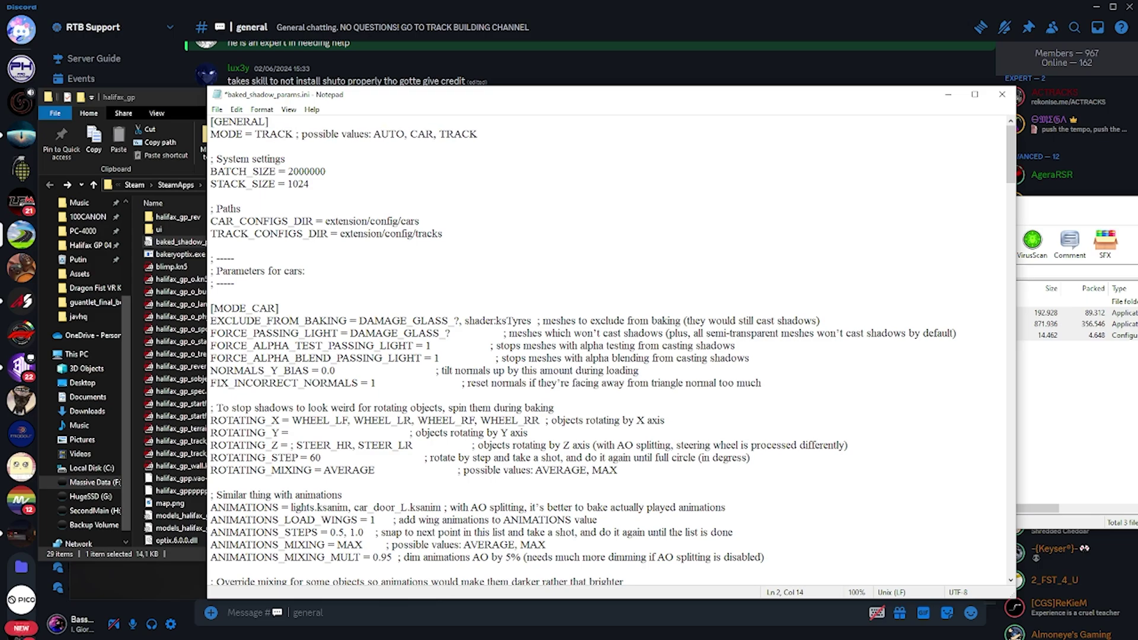
left_click_drag(313, 135, 211, 134)
left_click(372, 136)
left_click(344, 136)
Review the car parameters section and the track EXCLUDE_FROM_BAKING setting.
scroll(353, 144, "down", 2)
left_click_drag(223, 197, 432, 284)
left_click(432, 284)
scroll(398, 320, "down", 20)
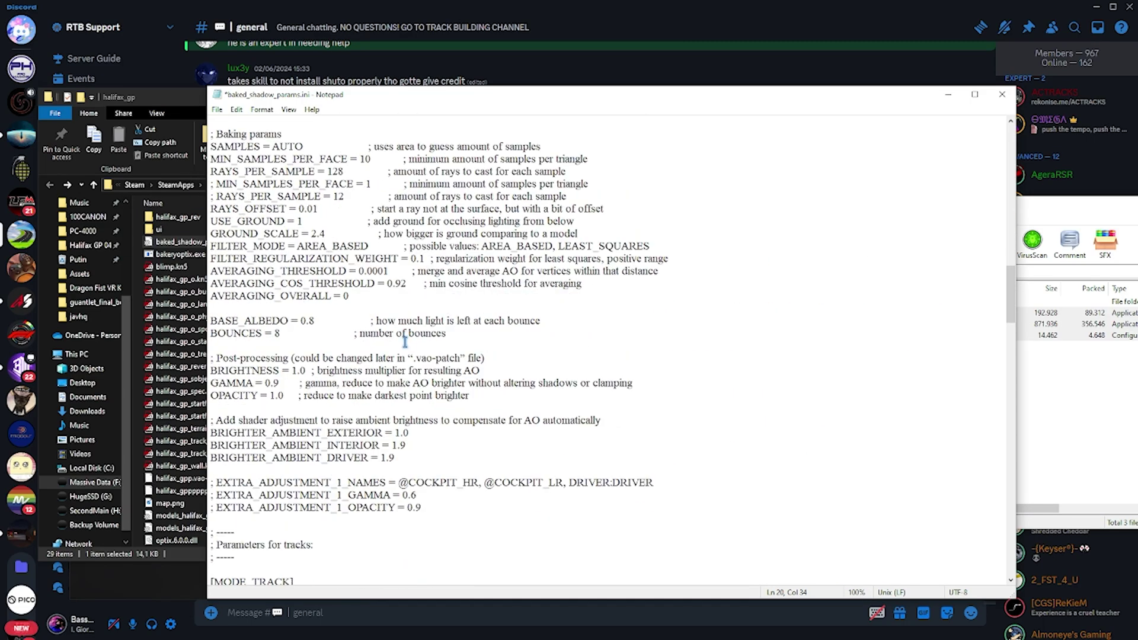
scroll(398, 321, "down", 3)
left_click_drag(341, 173, 236, 176)
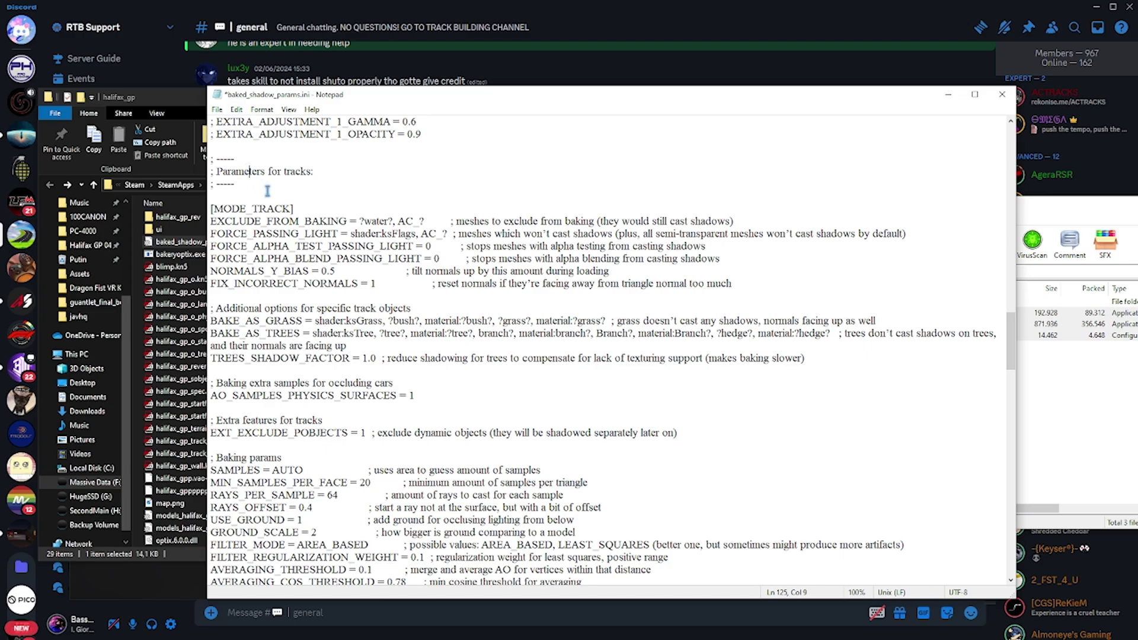
left_click_drag(252, 222, 702, 217)
left_click(701, 217)
Review the FORCE_PASSING_LIGHT shader values and the EXCLUDE_FROM_BAKING line.
left_click_drag(347, 235, 439, 233)
left_click(439, 231)
left_click_drag(443, 222, 299, 222)
left_click(300, 222)
scroll(297, 240, "down", 6)
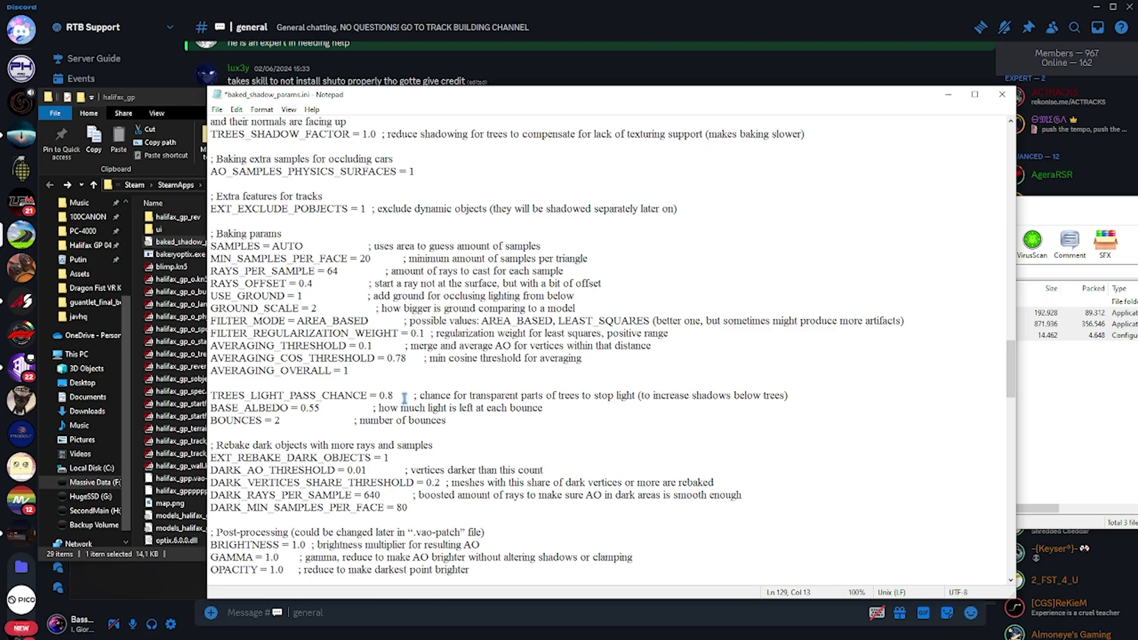
scroll(395, 363, "down", 8)
scroll(433, 444, "up", 8)
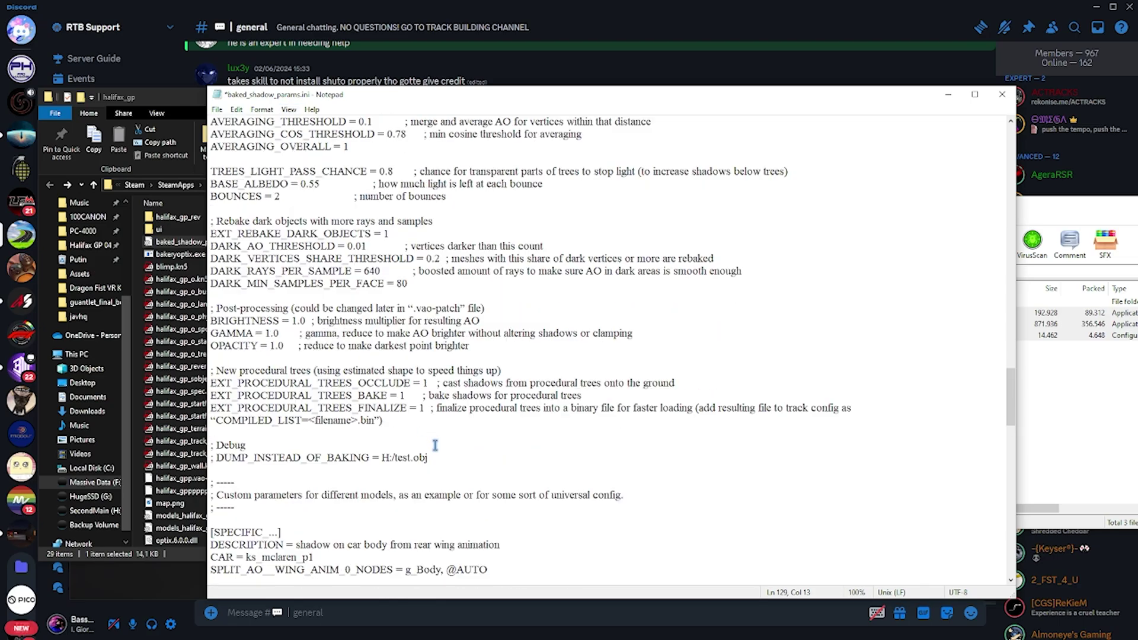
scroll(435, 447, "up", 20)
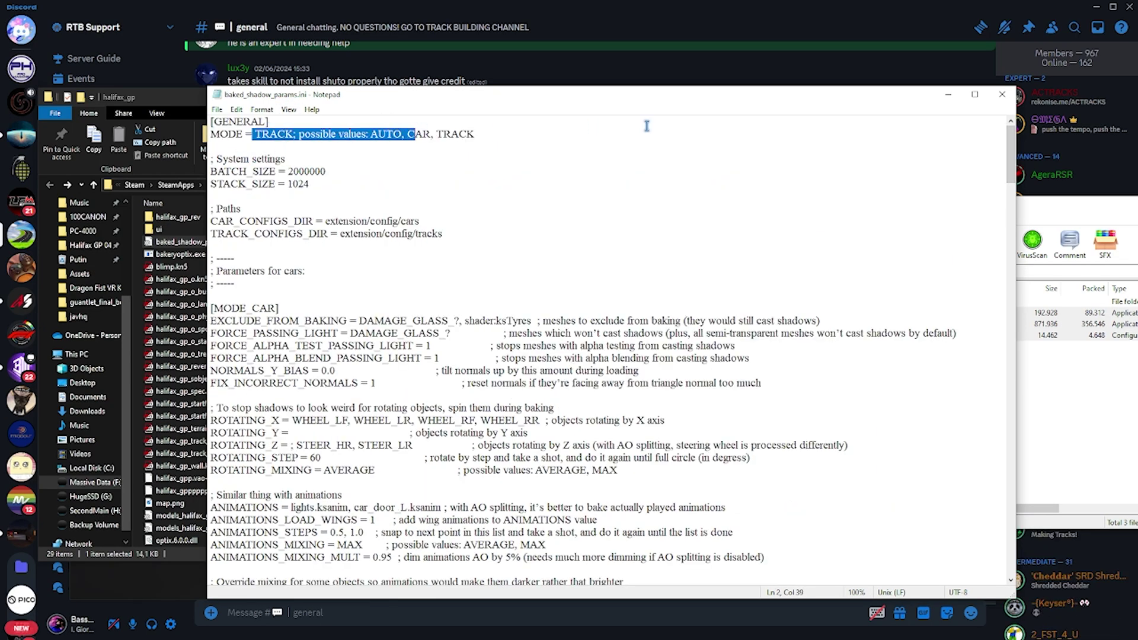
Save baked_shadow_params.ini and close Notepad, returning to the halifax_gp folder.
left_click(648, 124)
key("ctrl+s")
left_click(1002, 94)
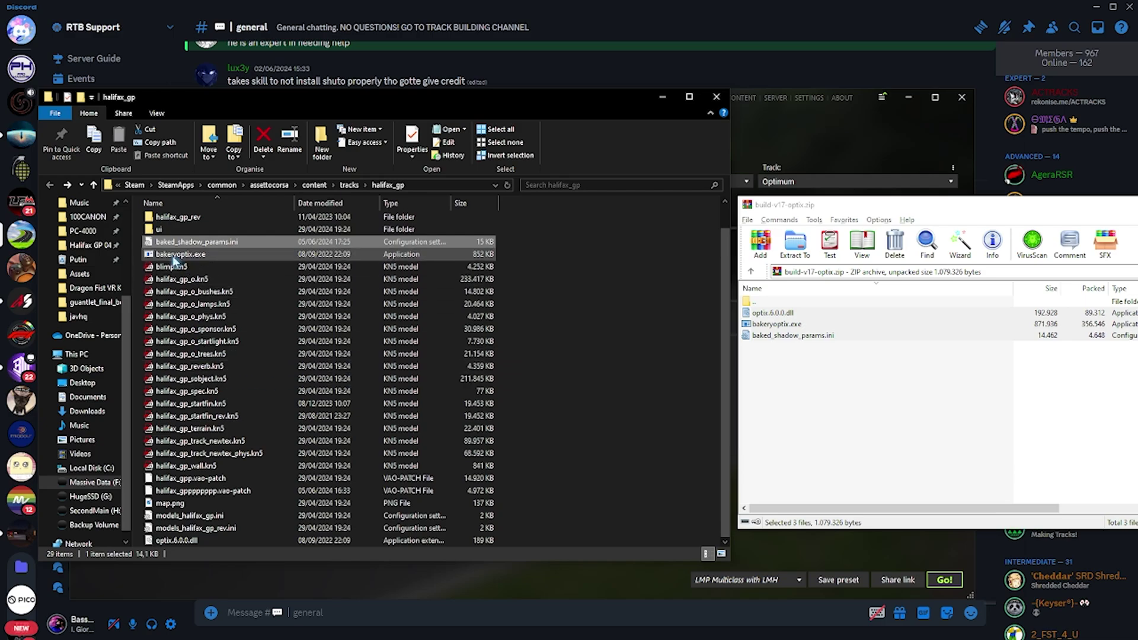
left_click(167, 255)
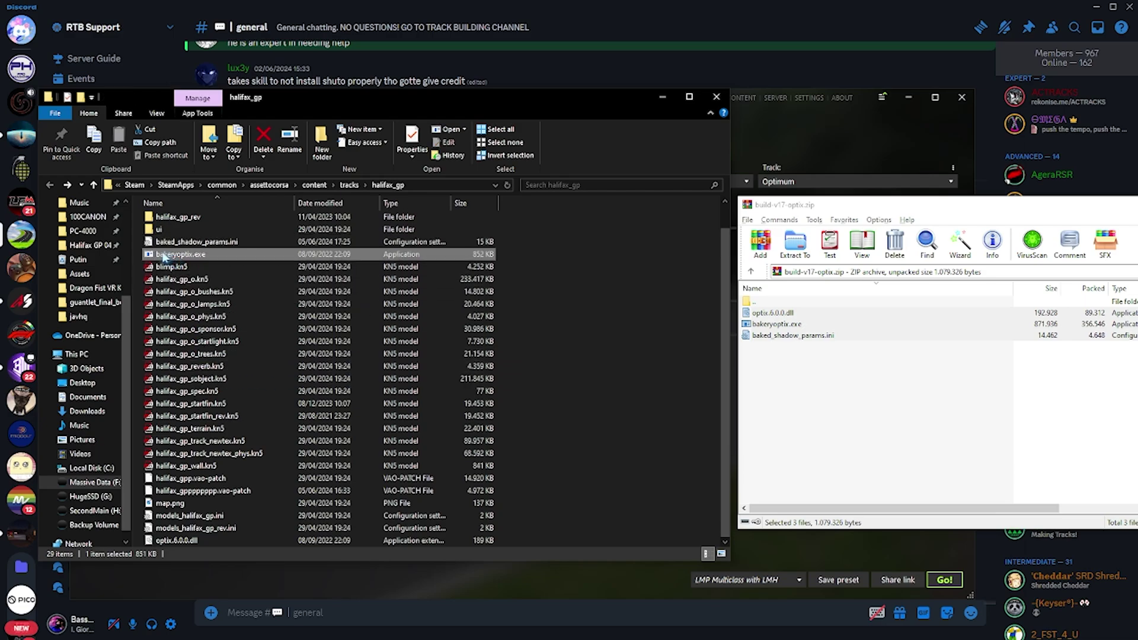